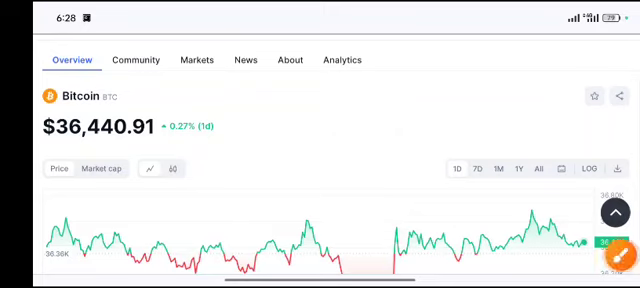
Step: Circle the Bitcoin name and price in red ink, then wipe it away
click(618, 255)
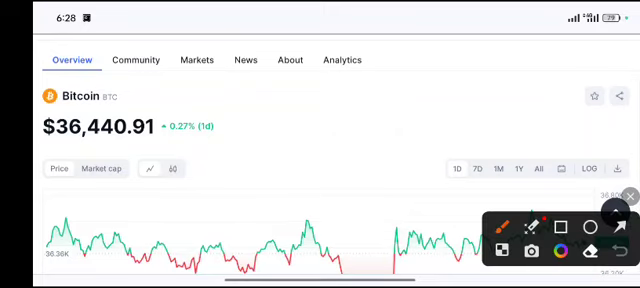
mouse_move(230, 85)
mouse_down()
mouse_move(40, 60)
mouse_move(230, 100)
mouse_move(225, 88)
mouse_move(240, 125)
mouse_up()
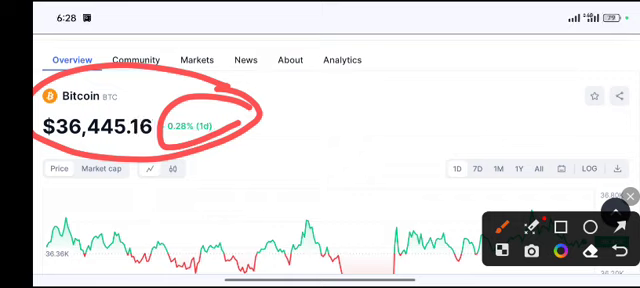
click(630, 196)
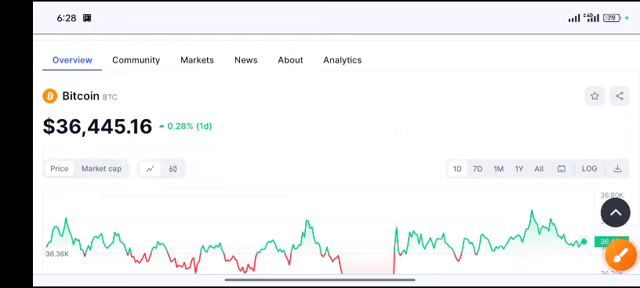
scroll(320, 200, down, 3)
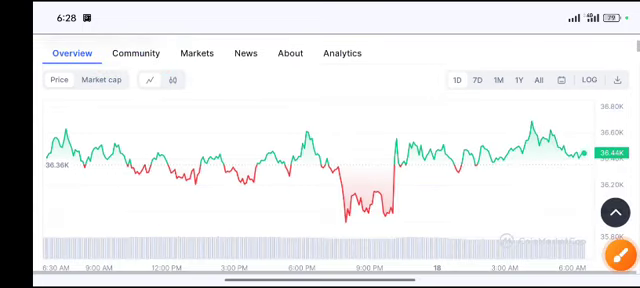
Step: Mark the red dip in the price chart with red ink strokes, then wipe them
click(619, 255)
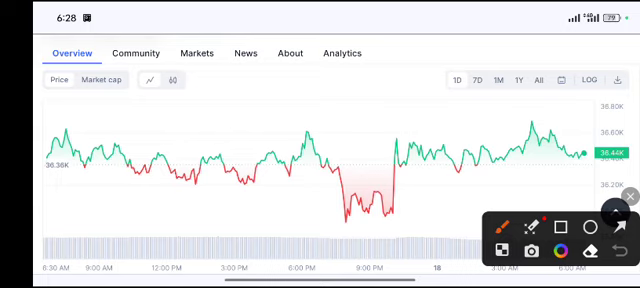
mouse_move(425, 168)
mouse_down()
mouse_move(430, 210)
mouse_move(432, 180)
mouse_up()
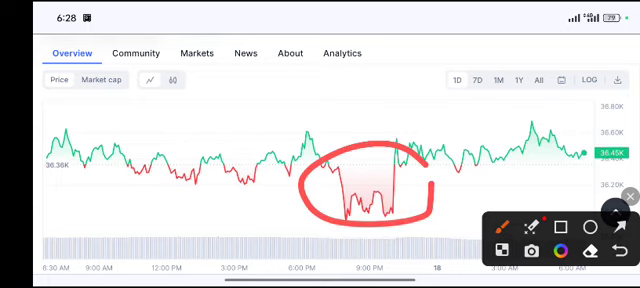
mouse_move(305, 150)
mouse_down()
mouse_move(350, 215)
mouse_move(385, 210)
mouse_move(400, 160)
mouse_move(400, 125)
mouse_move(440, 165)
mouse_move(490, 170)
mouse_move(590, 125)
mouse_up()
click(630, 196)
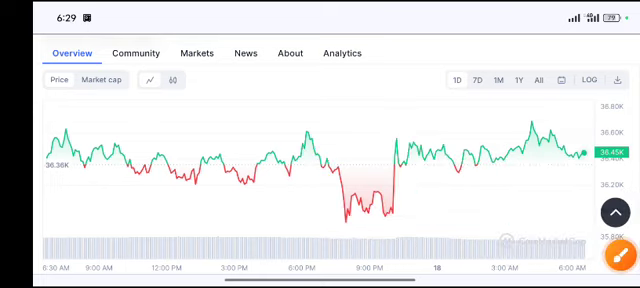
scroll(300, 165, up, 5)
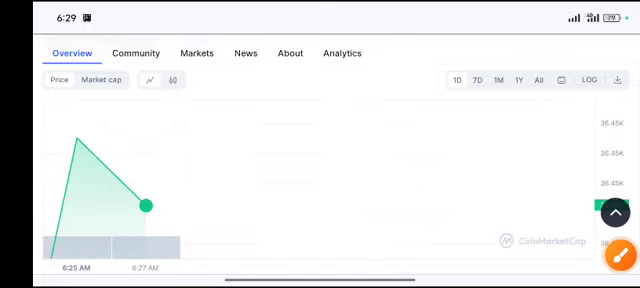
scroll(300, 165, down, 5)
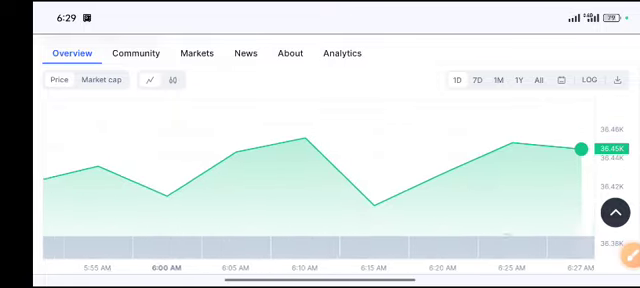
scroll(300, 165, down, 1)
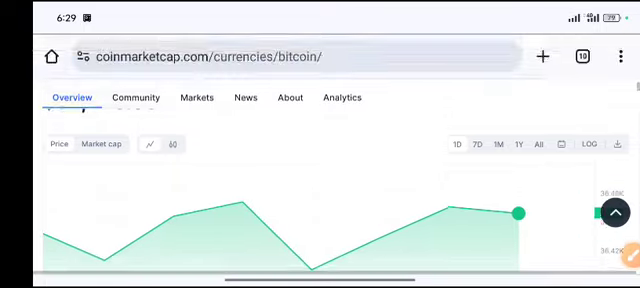
scroll(320, 160, down, 8)
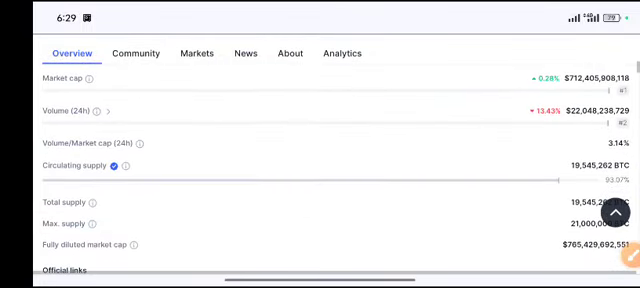
scroll(320, 160, up, 2)
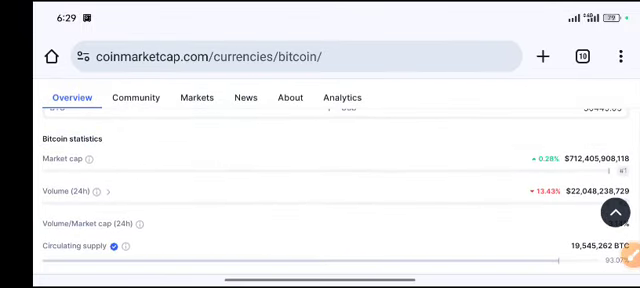
scroll(320, 160, down, 2)
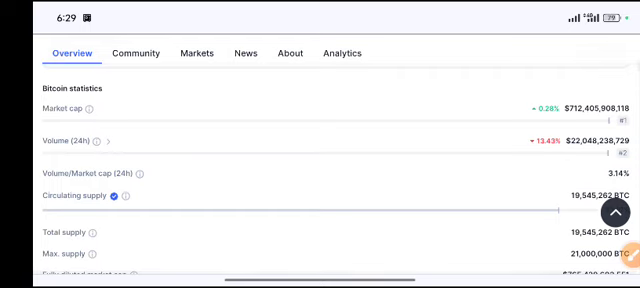
Step: Circle the 24h volume and its -13.43% drop in red, then wipe it
click(628, 252)
mouse_move(620, 118)
mouse_down()
mouse_move(560, 122)
mouse_move(520, 150)
mouse_move(625, 146)
mouse_up()
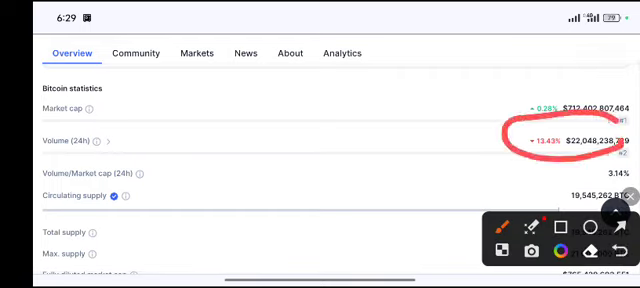
click(629, 195)
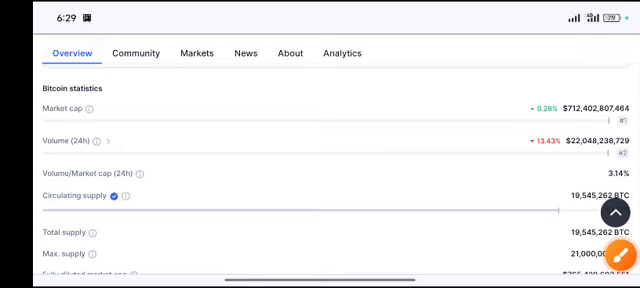
Step: Circle the market cap value and its 0.28% change, then clear the ink and close annotation
click(620, 255)
mouse_move(585, 78)
mouse_down()
mouse_move(520, 100)
mouse_move(628, 118)
mouse_up()
drag(525, 100, 420, 88)
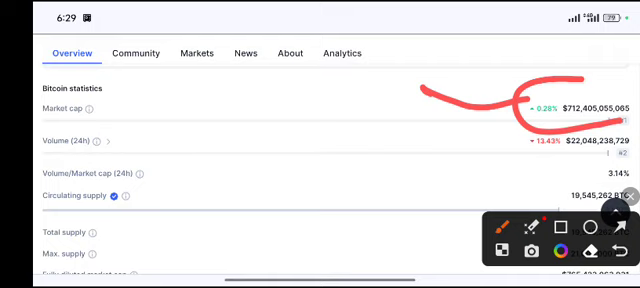
click(629, 195)
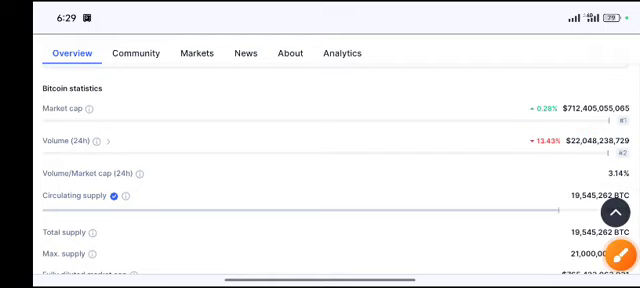
scroll(320, 160, down, 8)
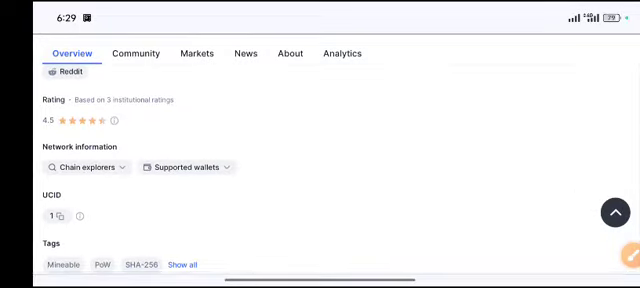
scroll(320, 160, up, 8)
scroll(320, 160, up, 2)
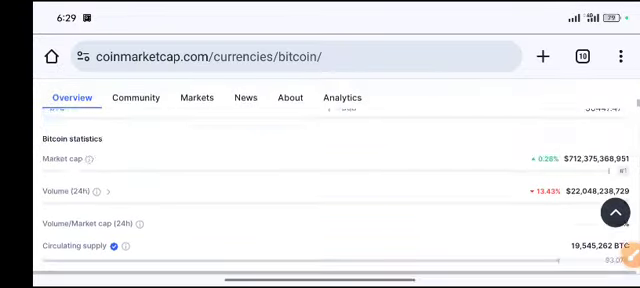
scroll(320, 180, up, 5)
scroll(320, 180, up, 4)
scroll(320, 180, up, 2)
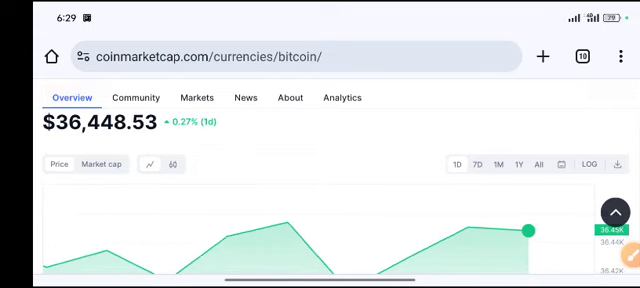
Step: Switch the Bitcoin price chart to the 7D timeframe
click(477, 164)
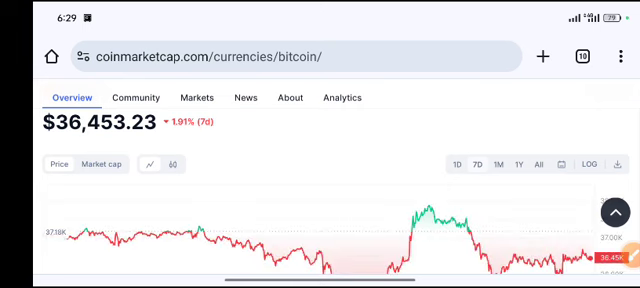
scroll(320, 200, down, 3)
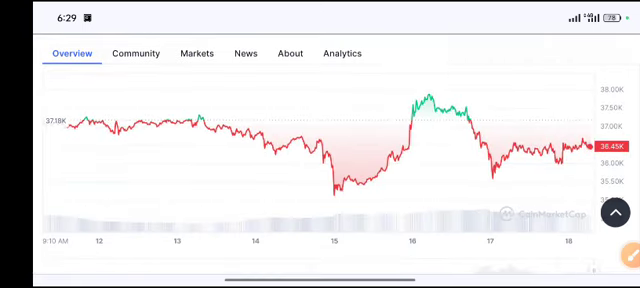
click(630, 256)
mouse_move(410, 82)
mouse_down()
mouse_move(485, 100)
mouse_move(380, 110)
mouse_up()
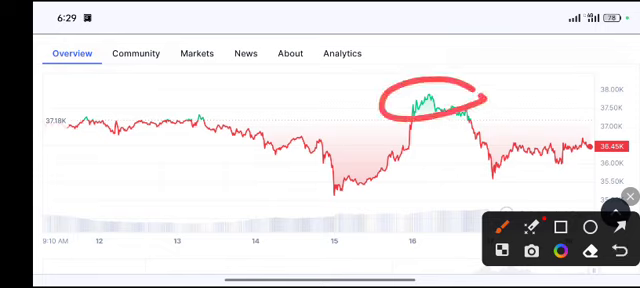
drag(320, 180, 375, 185)
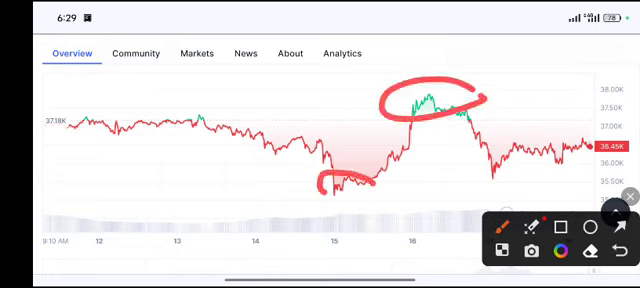
drag(495, 165, 510, 195)
drag(345, 183, 505, 183)
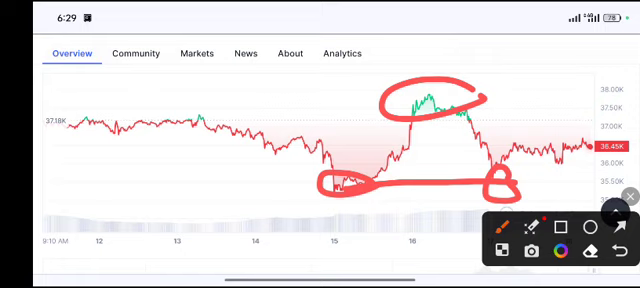
drag(500, 190, 595, 148)
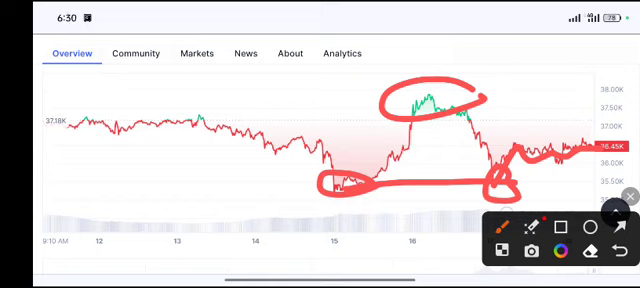
mouse_move(592, 148)
mouse_down()
mouse_move(604, 70)
mouse_move(612, 88)
mouse_up()
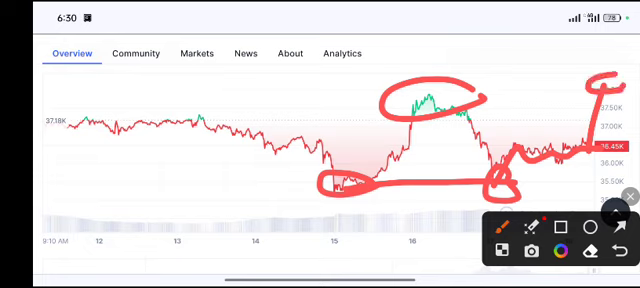
drag(612, 150, 614, 200)
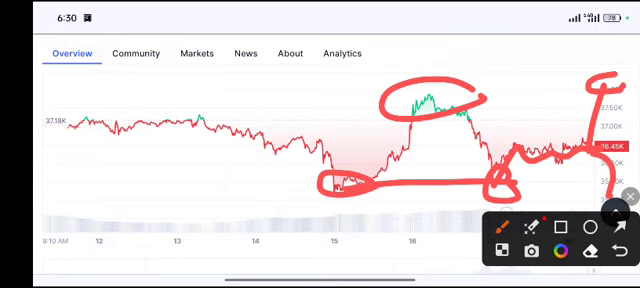
drag(610, 180, 575, 188)
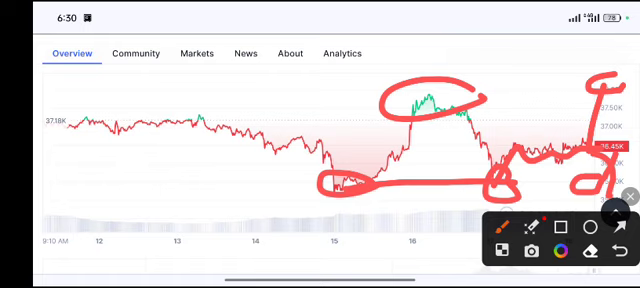
click(620, 250)
click(620, 250)
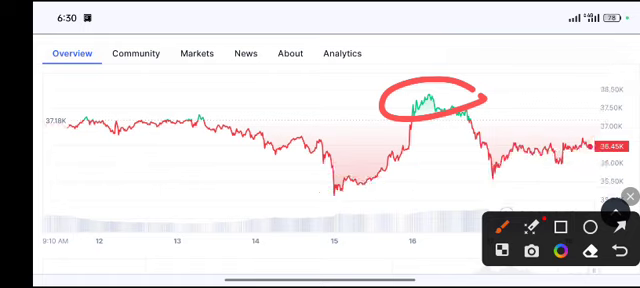
click(629, 196)
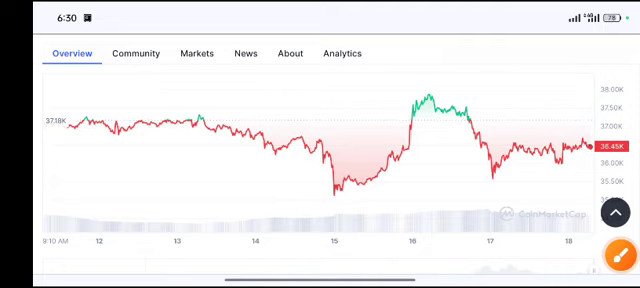
drag(619, 255, 636, 262)
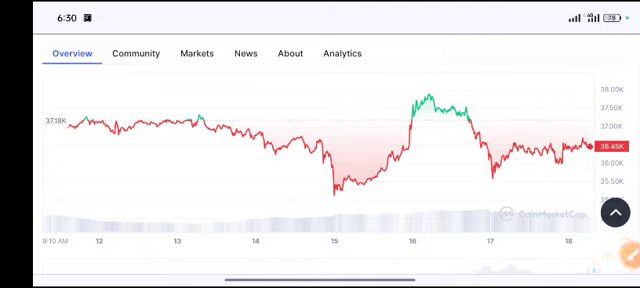